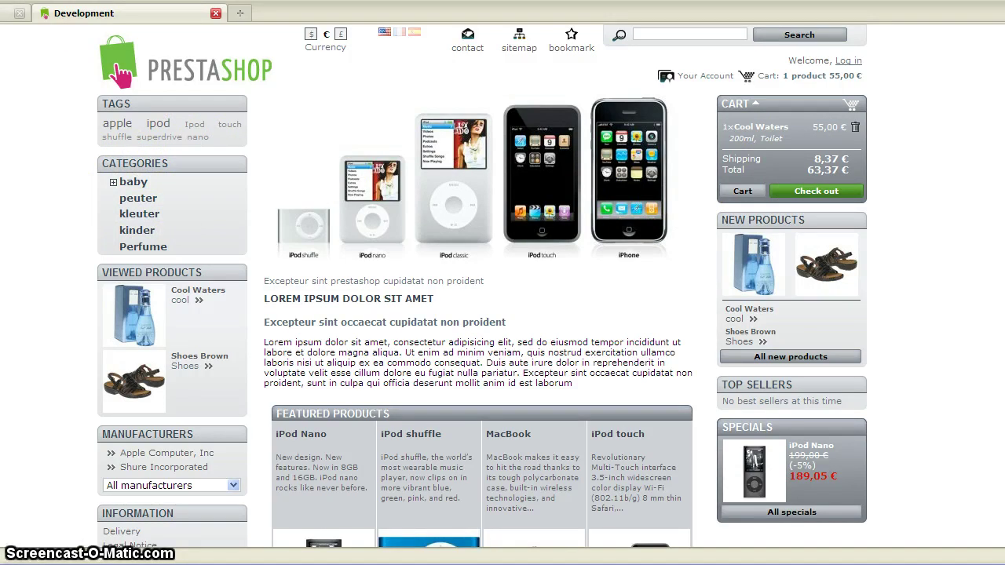
Return to the back-office Modules > Positions page, scrolled to the top.
key(ctrl+Page_Up)
scroll(101, 269, up, 10)
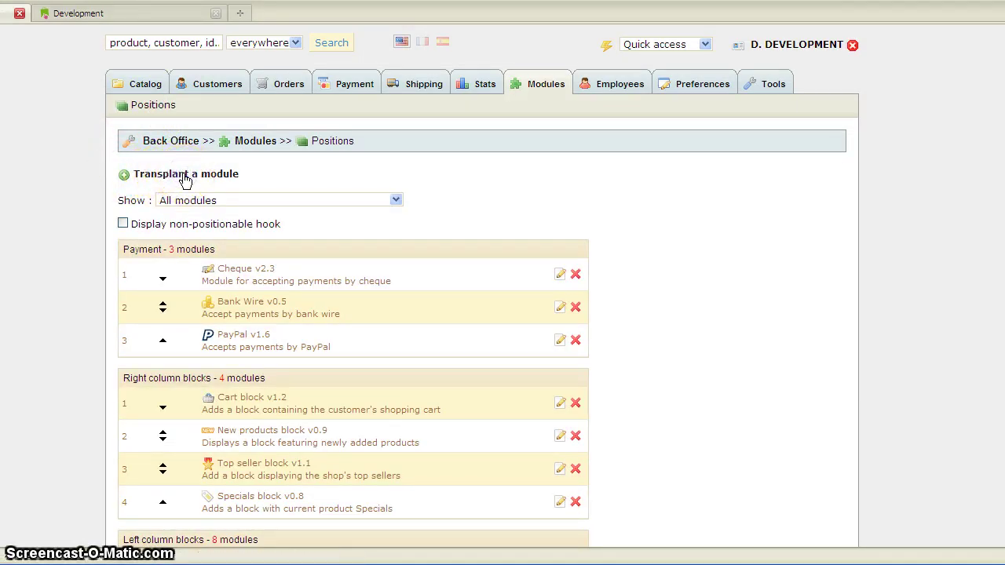
Transplant the Cart block module into the Left column blocks hook and save.
click(183, 177)
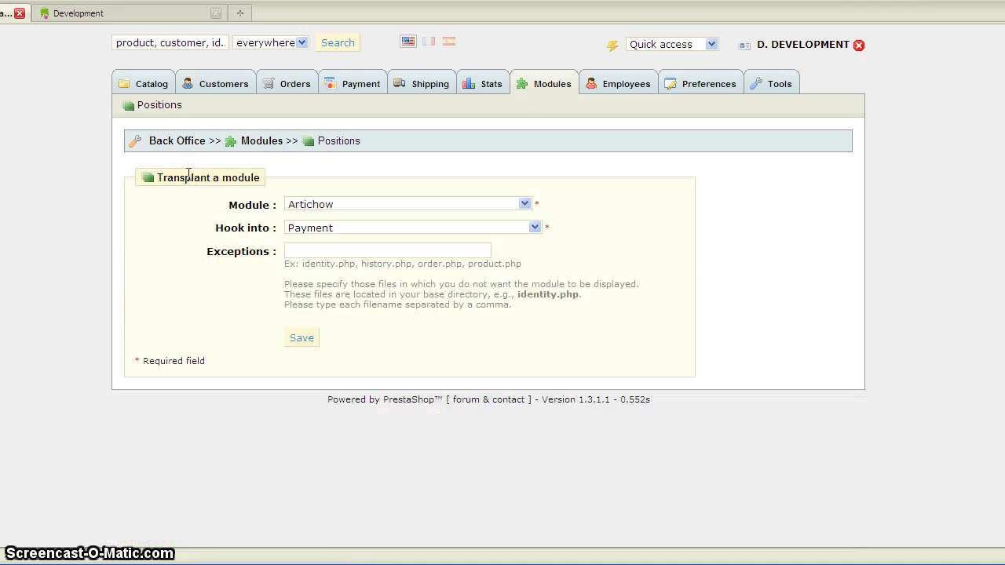
click(395, 209)
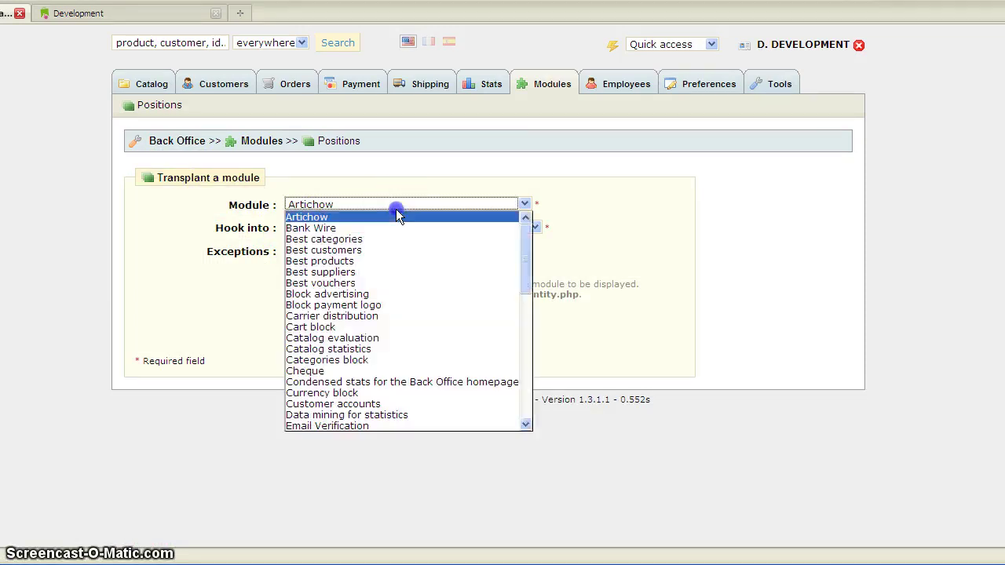
click(379, 329)
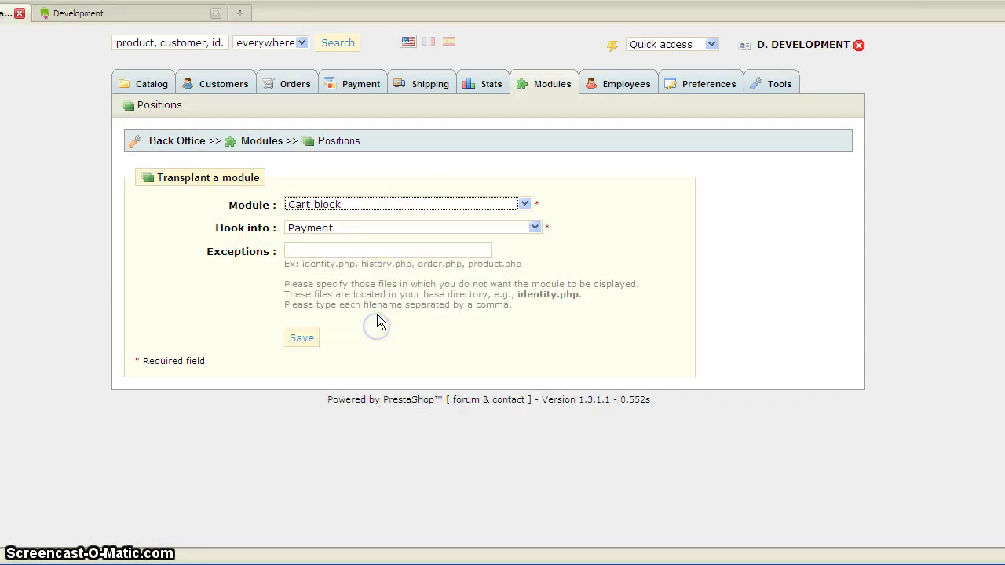
click(334, 228)
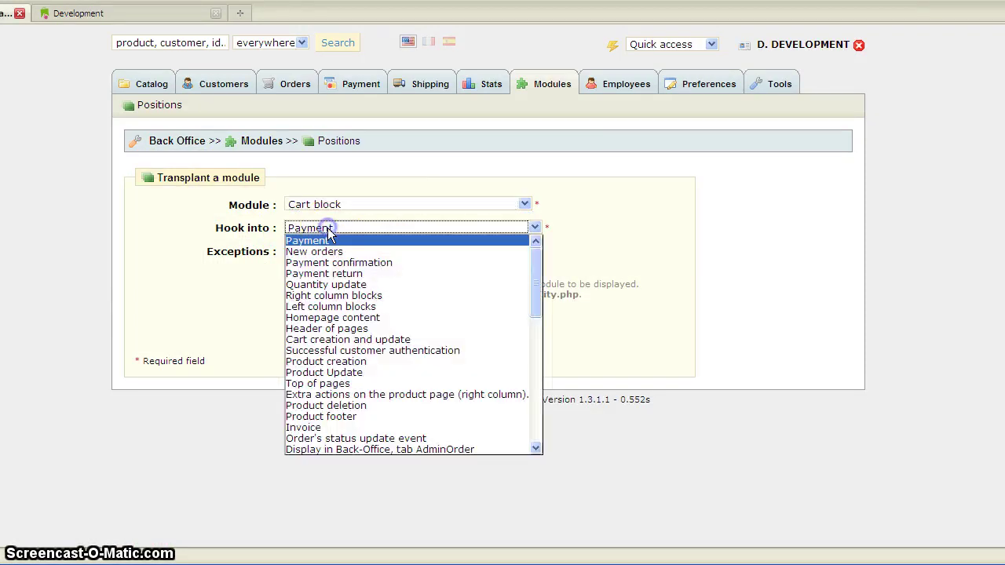
click(333, 306)
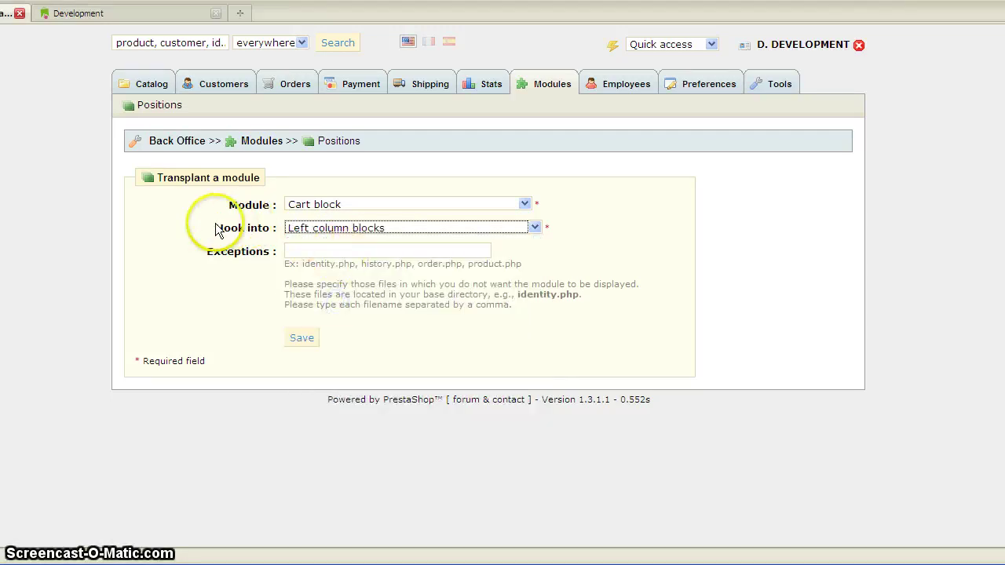
click(302, 338)
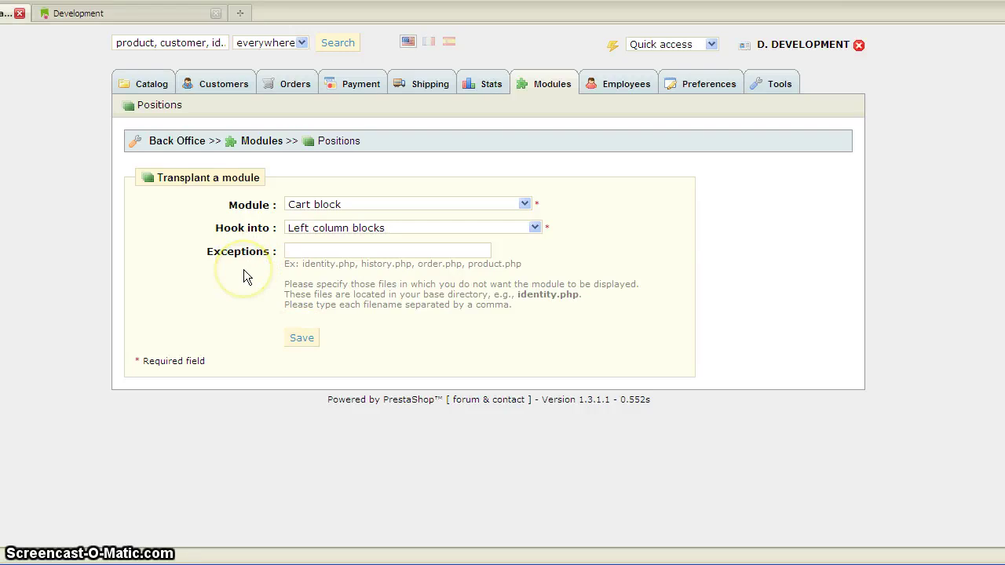
Move Cart block to second place in Left column blocks, just under My Account block.
scroll(255, 267, down, 5)
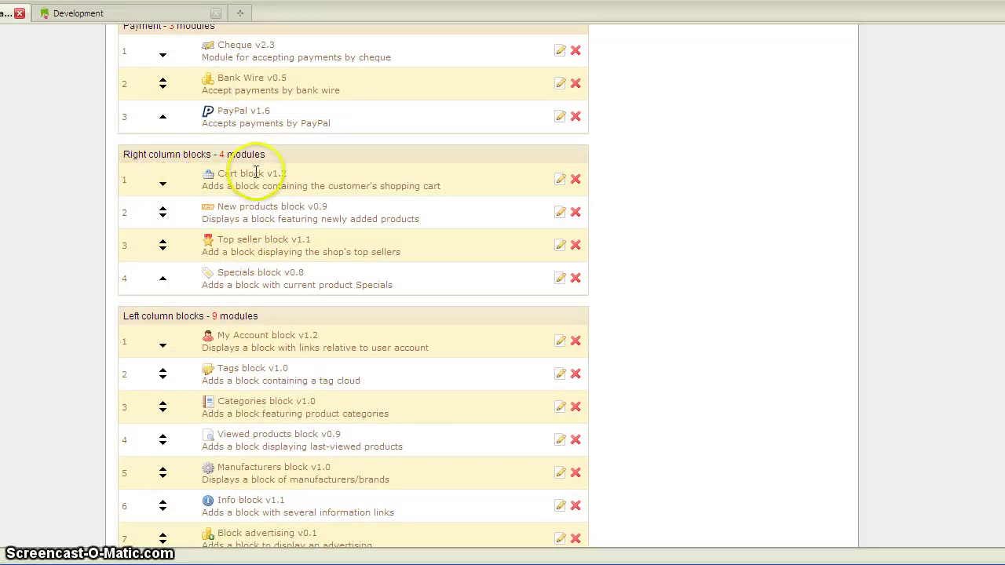
scroll(271, 247, down, 5)
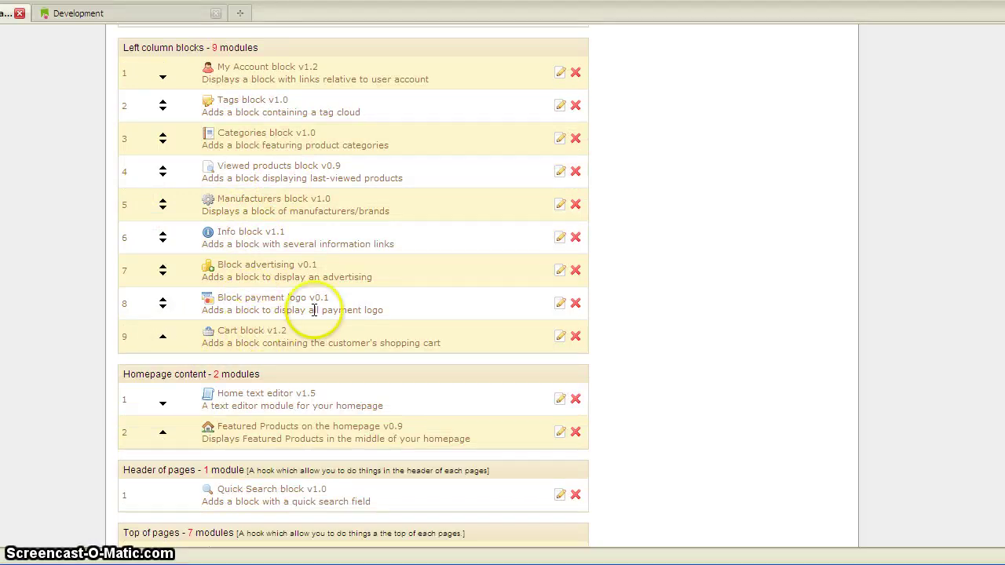
drag(173, 341, 169, 136)
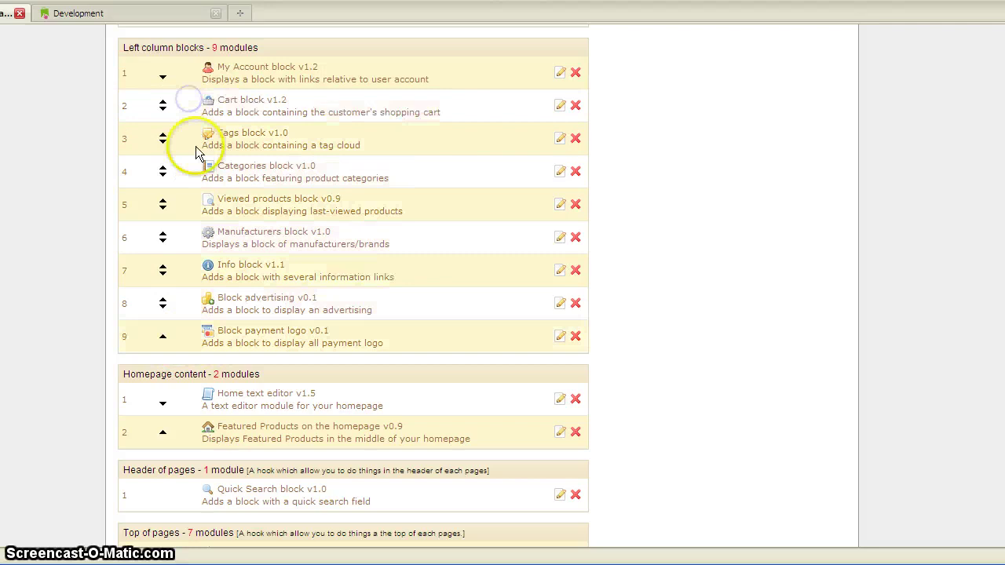
scroll(202, 158, up, 5)
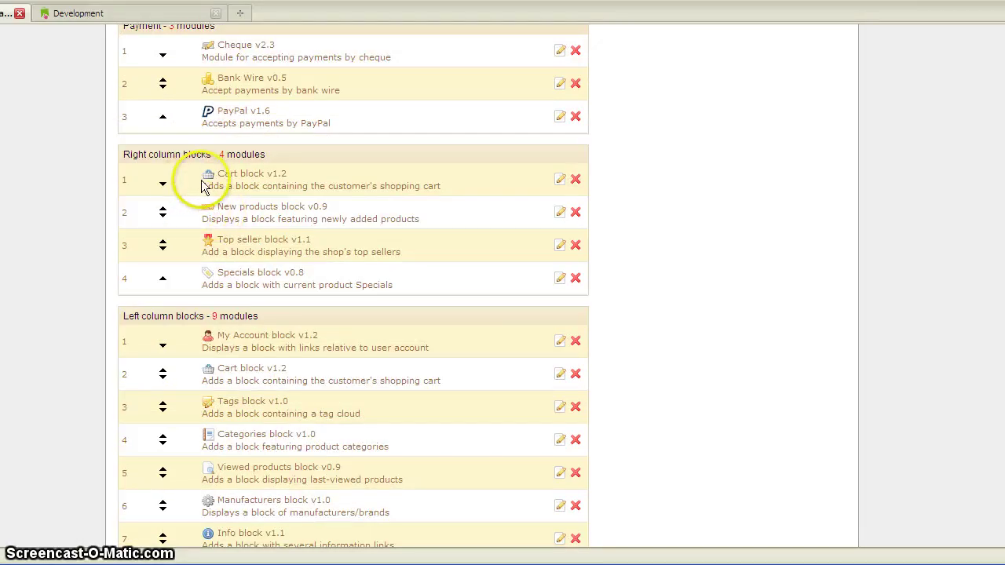
View the storefront to confirm the cart now appears atop both left and right columns.
click(117, 14)
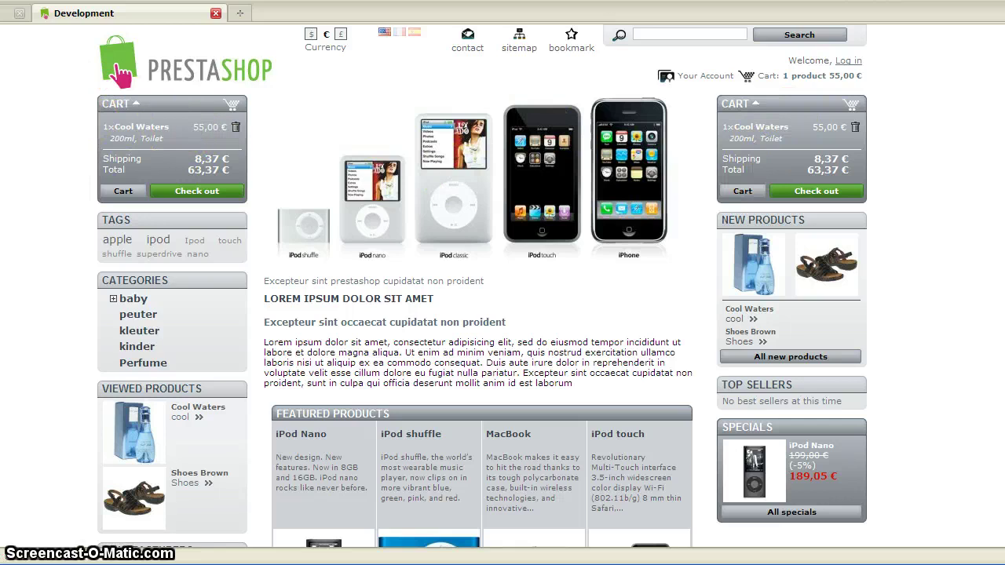
Back in the positions page, check Right column blocks now list three modules without Cart block.
click(17, 13)
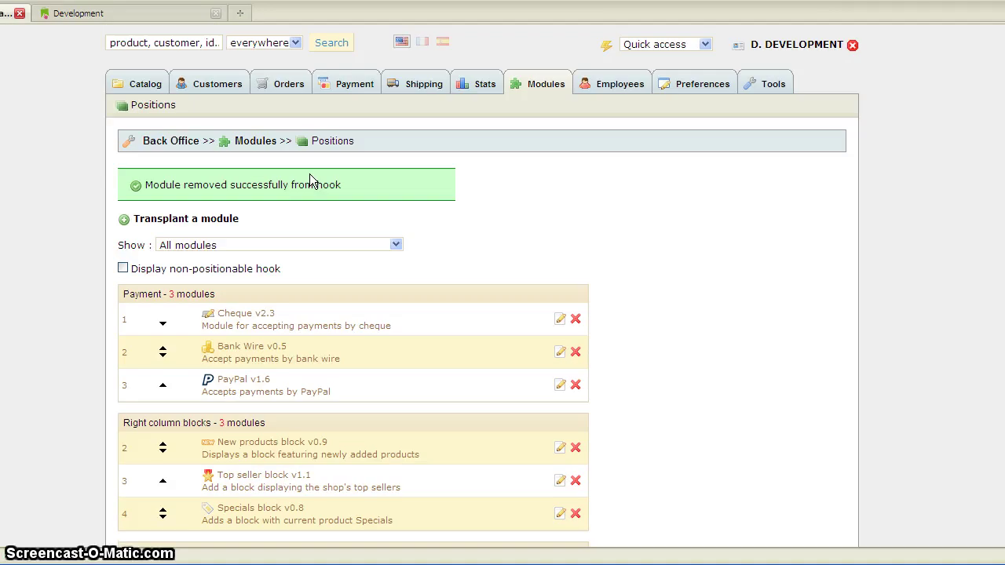
scroll(282, 289, down, 5)
scroll(348, 278, up, 2)
scroll(201, 153, up, 2)
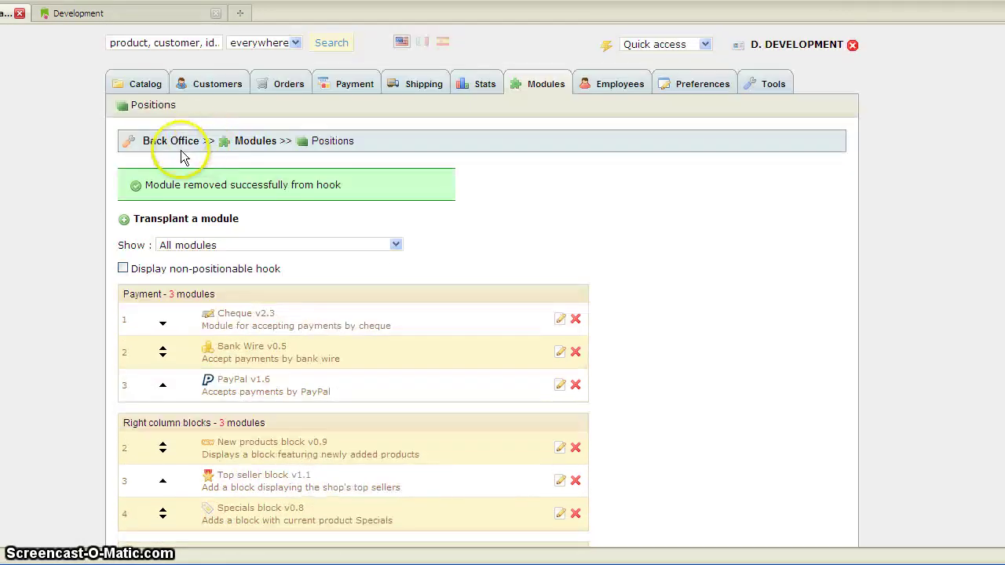
scroll(300, 179, down, 7)
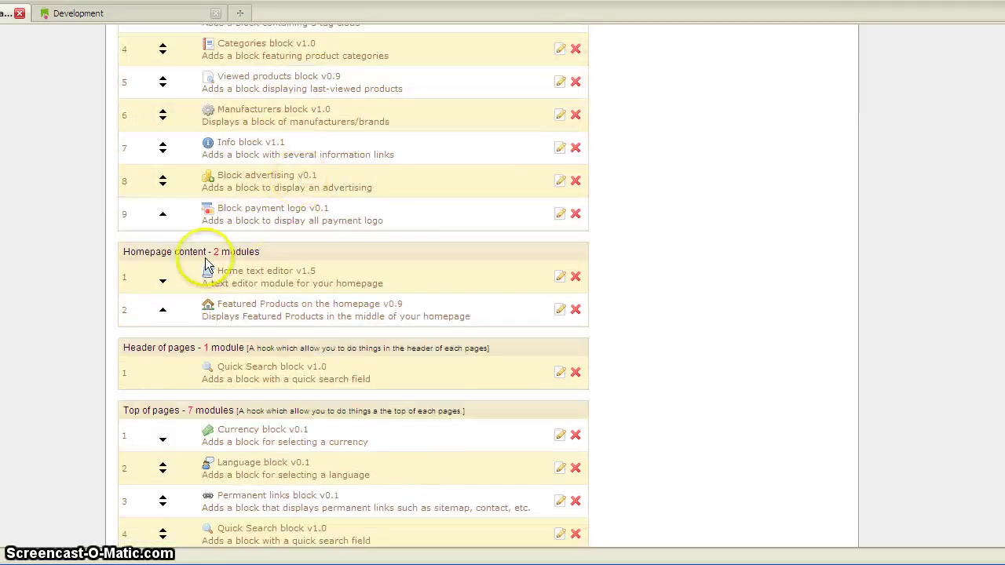
scroll(162, 259, up, 3)
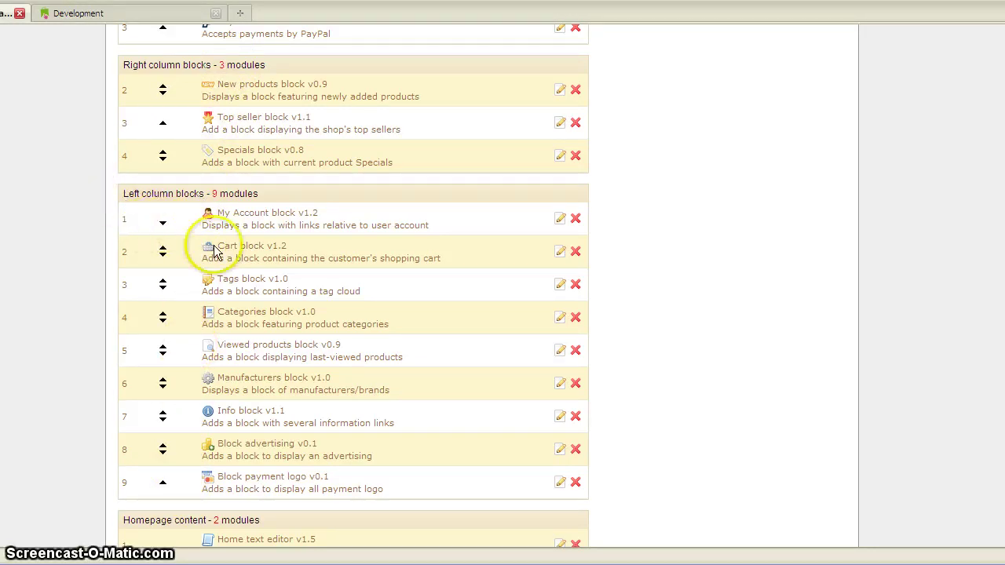
View the refreshed storefront, with the cart only on the left and New products heading the right.
click(63, 18)
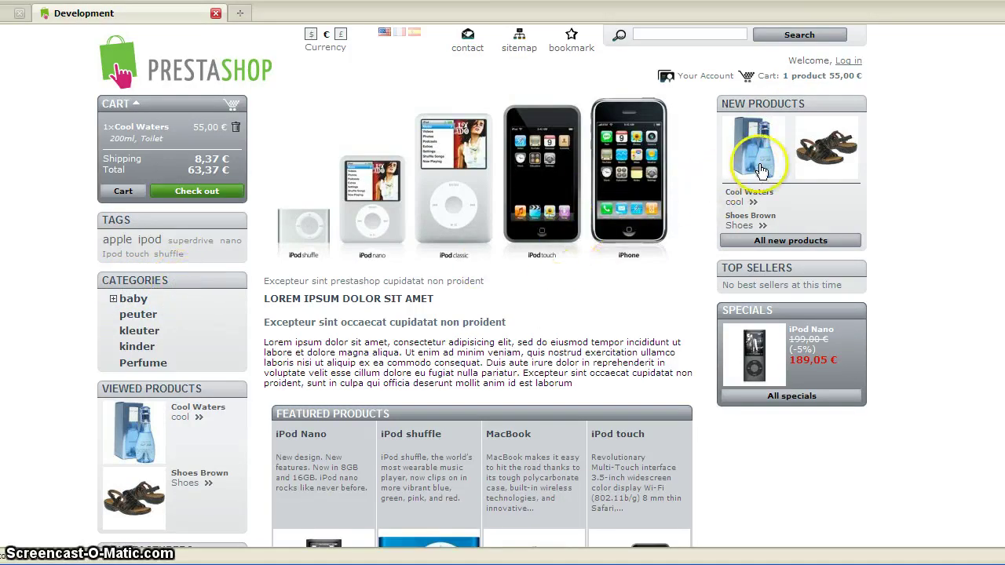
Transplant the Categories block module into the Right column blocks hook and save.
click(10, 13)
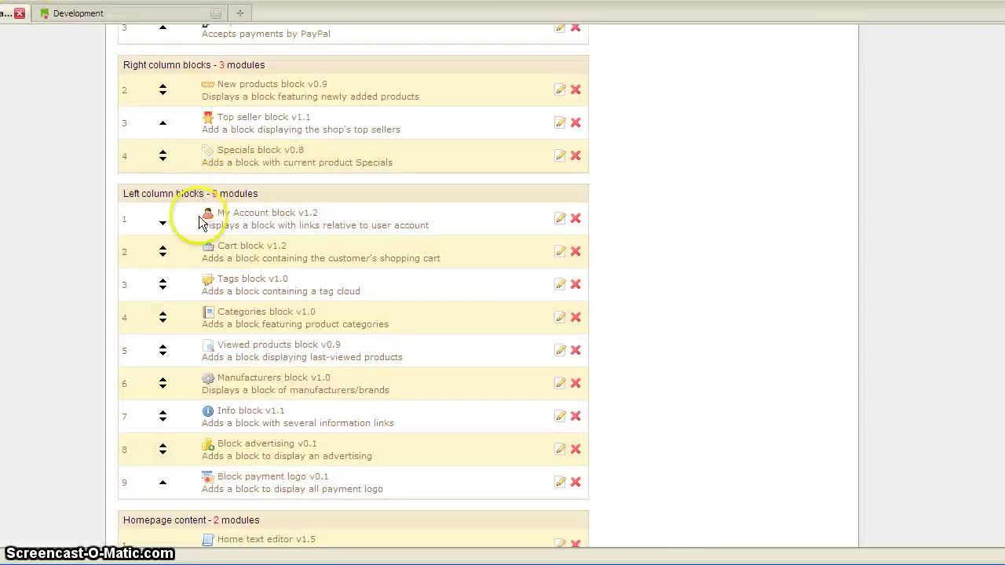
scroll(201, 223, up, 5)
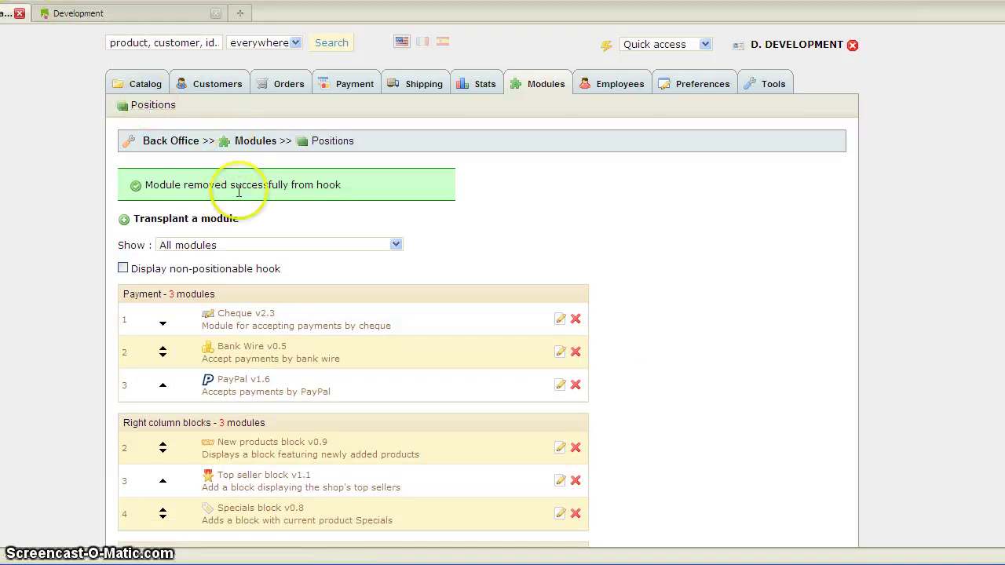
scroll(243, 193, down, 5)
scroll(254, 197, up, 5)
click(202, 226)
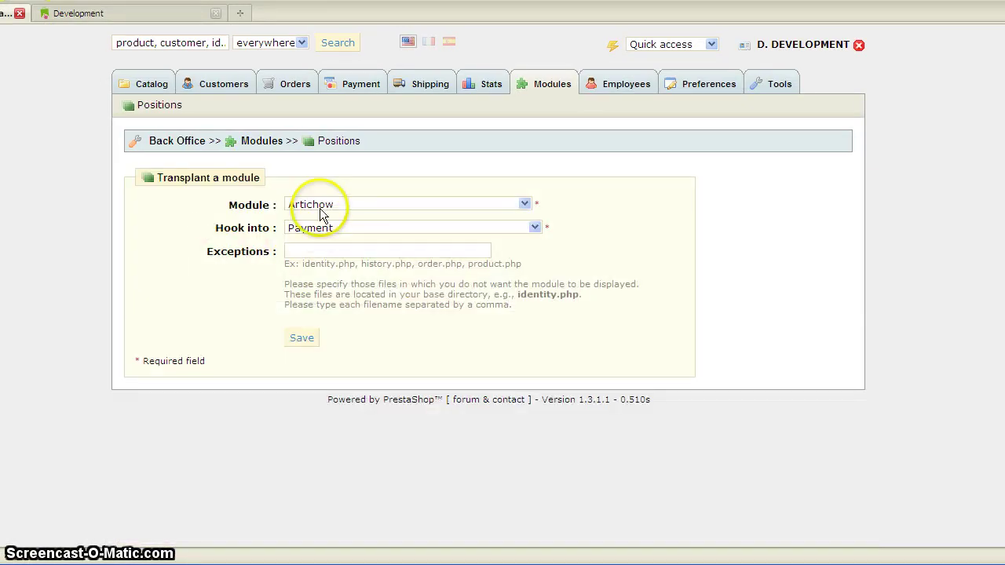
click(318, 206)
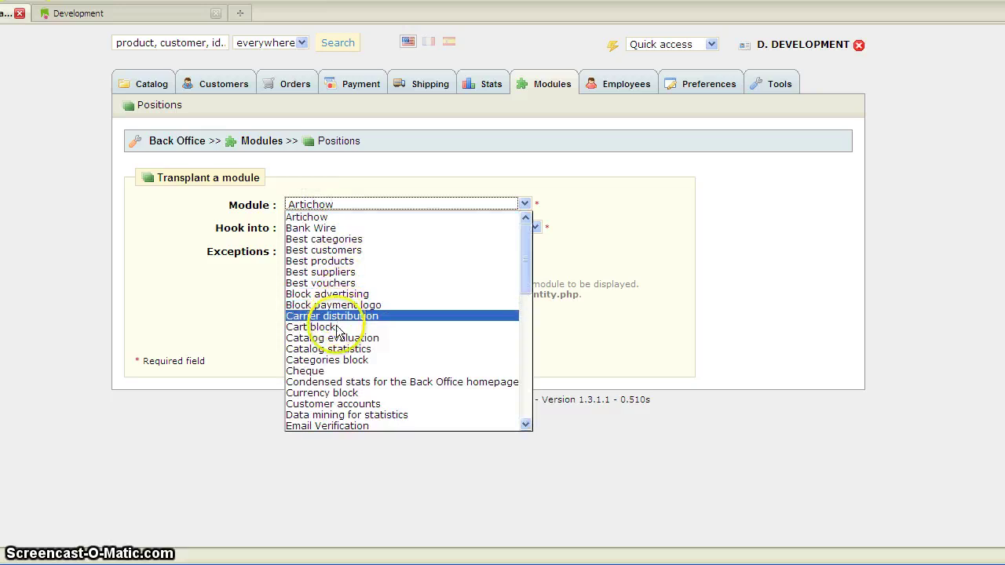
click(335, 360)
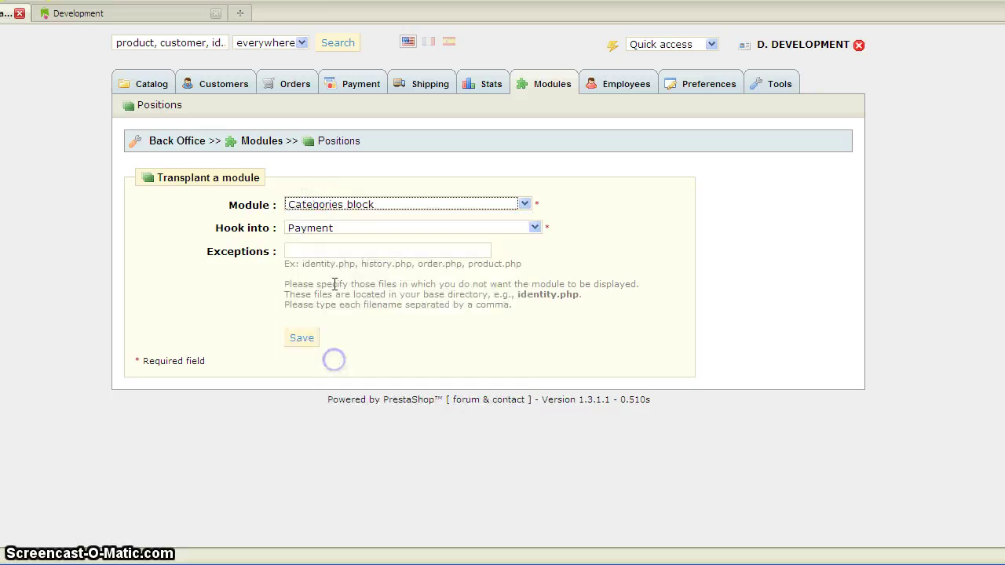
click(331, 228)
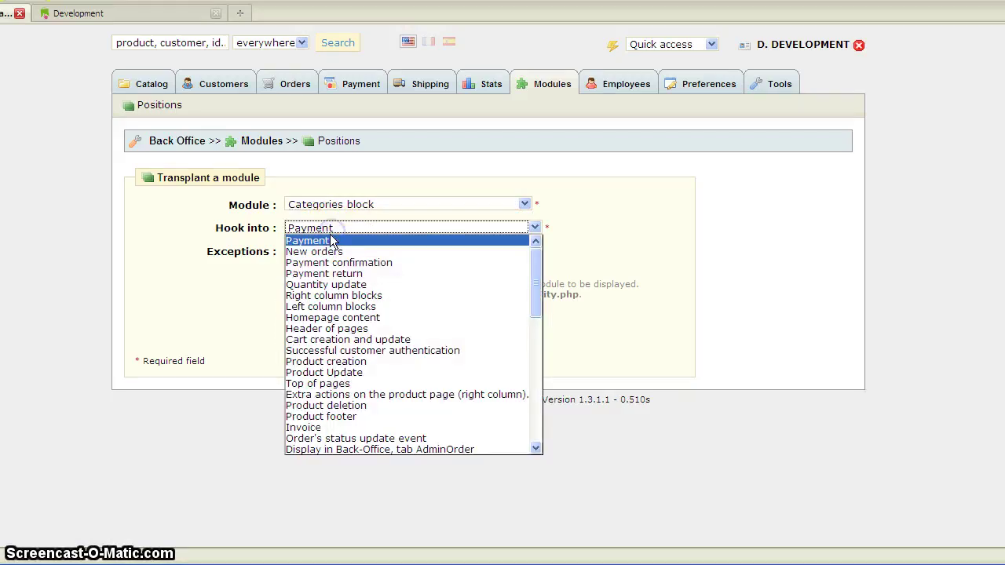
click(344, 296)
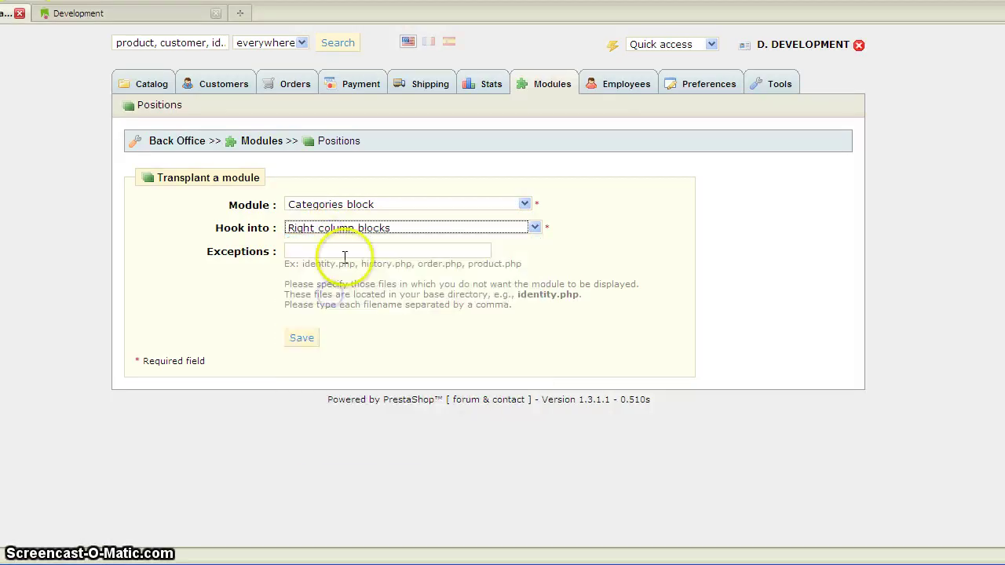
click(302, 340)
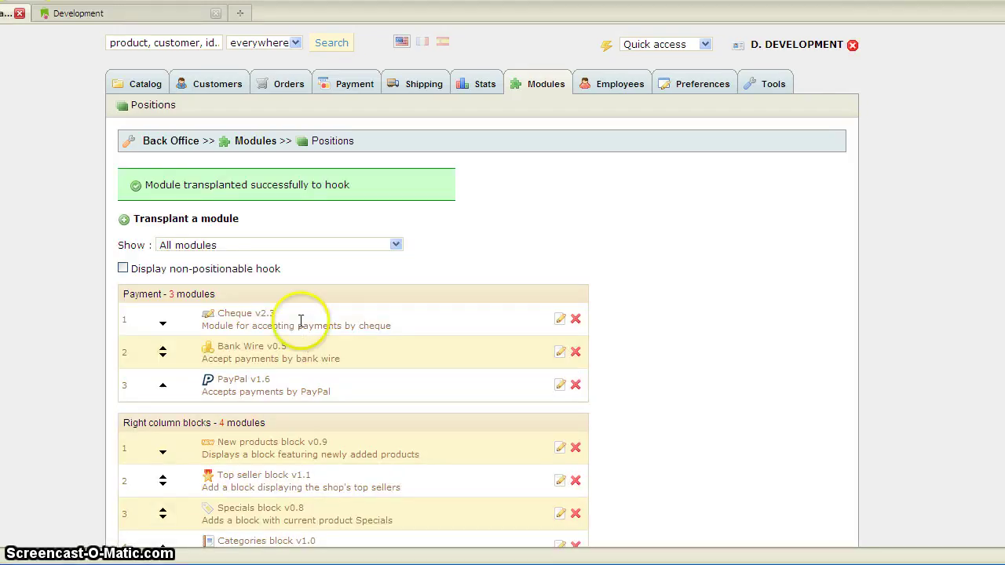
Remove Categories block from the Left column blocks.
scroll(267, 264, down, 5)
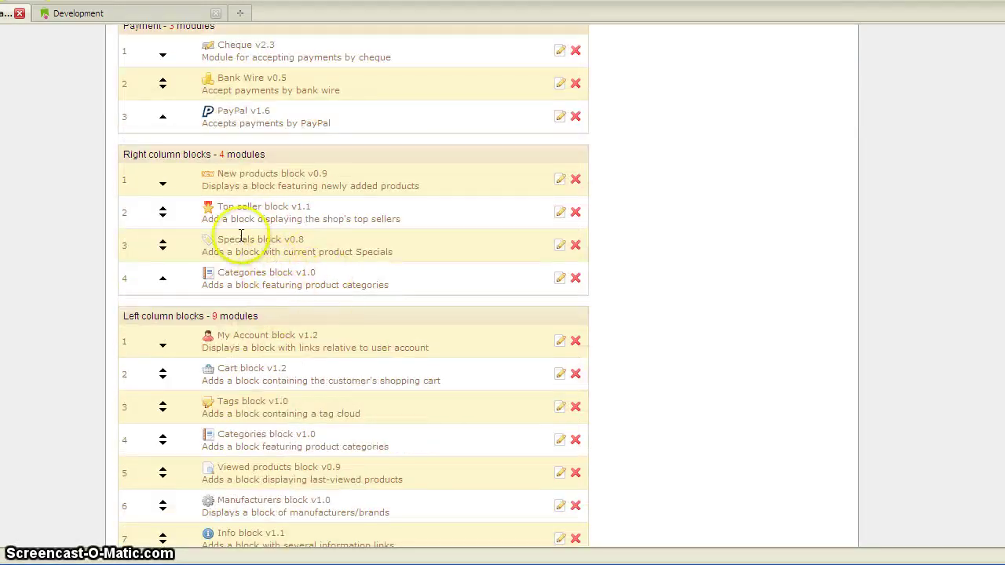
scroll(282, 253, down, 2)
scroll(281, 253, down, 4)
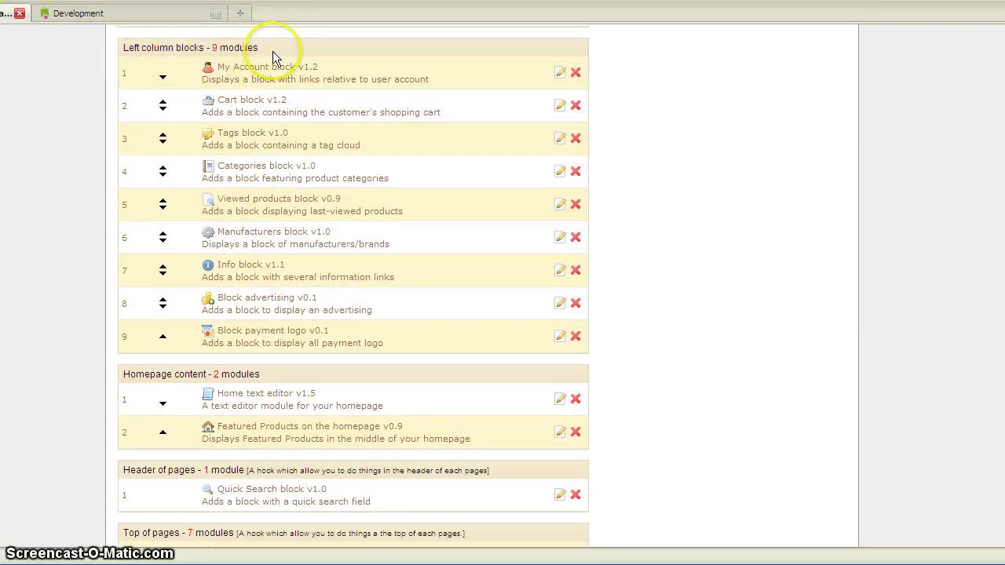
click(577, 172)
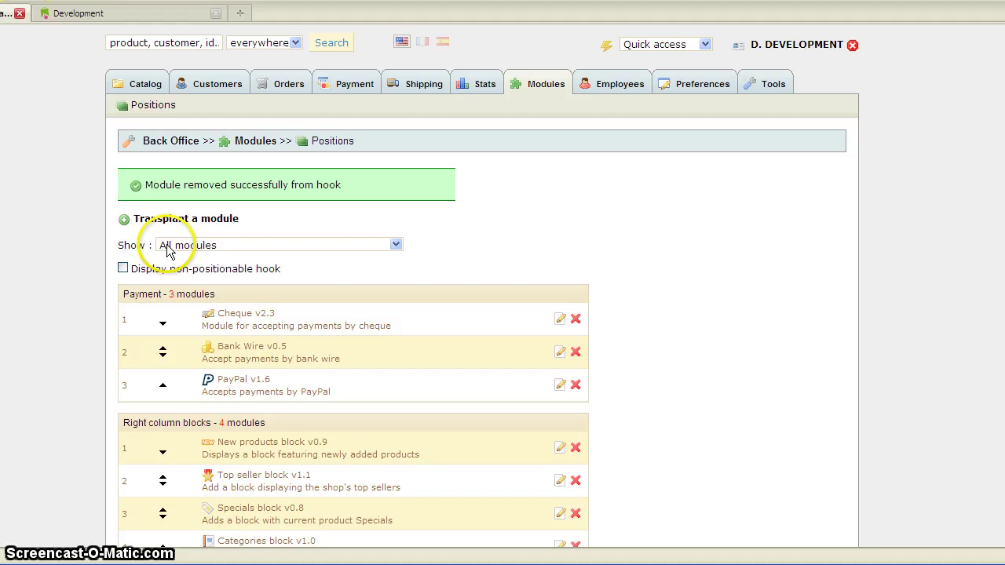
Move Categories block to the top of Right column blocks and view the storefront.
scroll(275, 189, down, 6)
scroll(156, 163, up, 3)
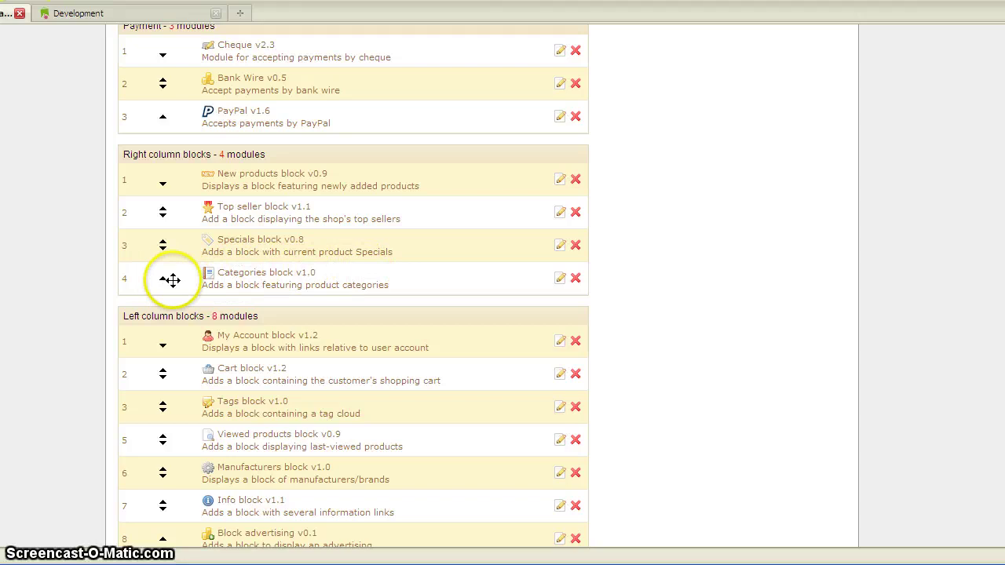
drag(168, 279, 173, 170)
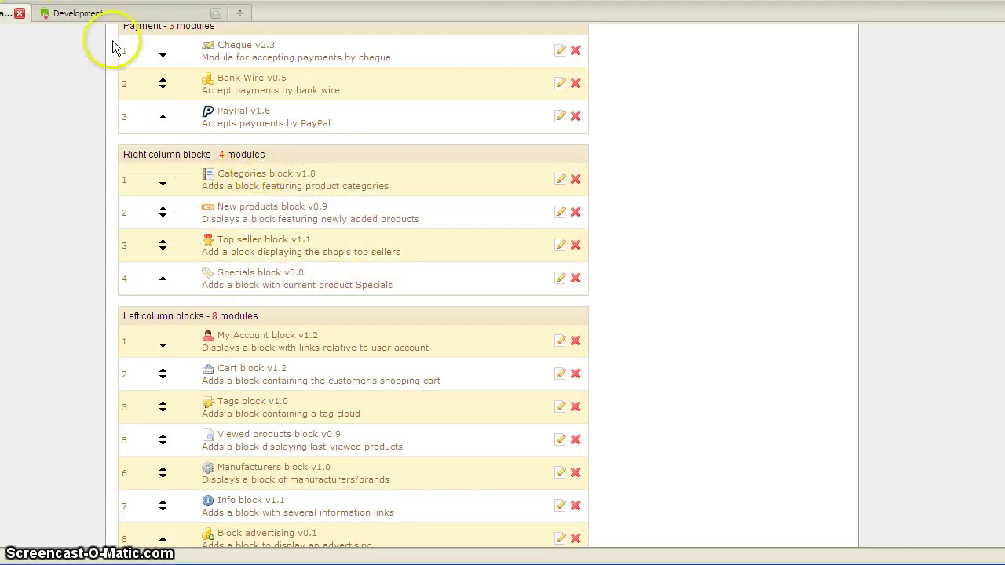
click(95, 13)
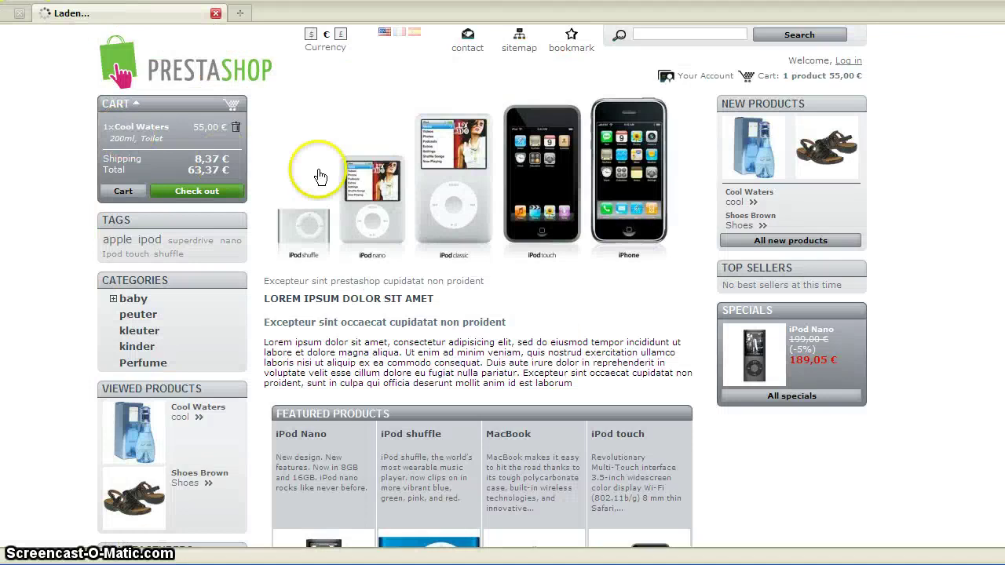